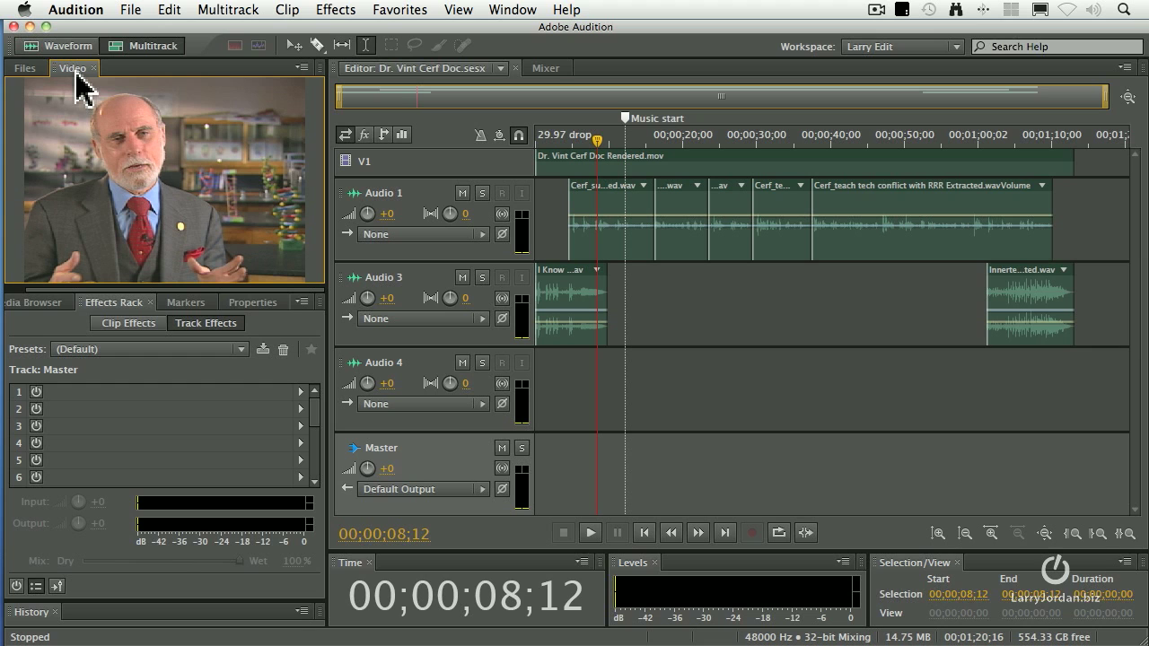
# - Play the session, stop it at 00;00;14;00, and show the Files panel's media list
pyautogui.press('space')
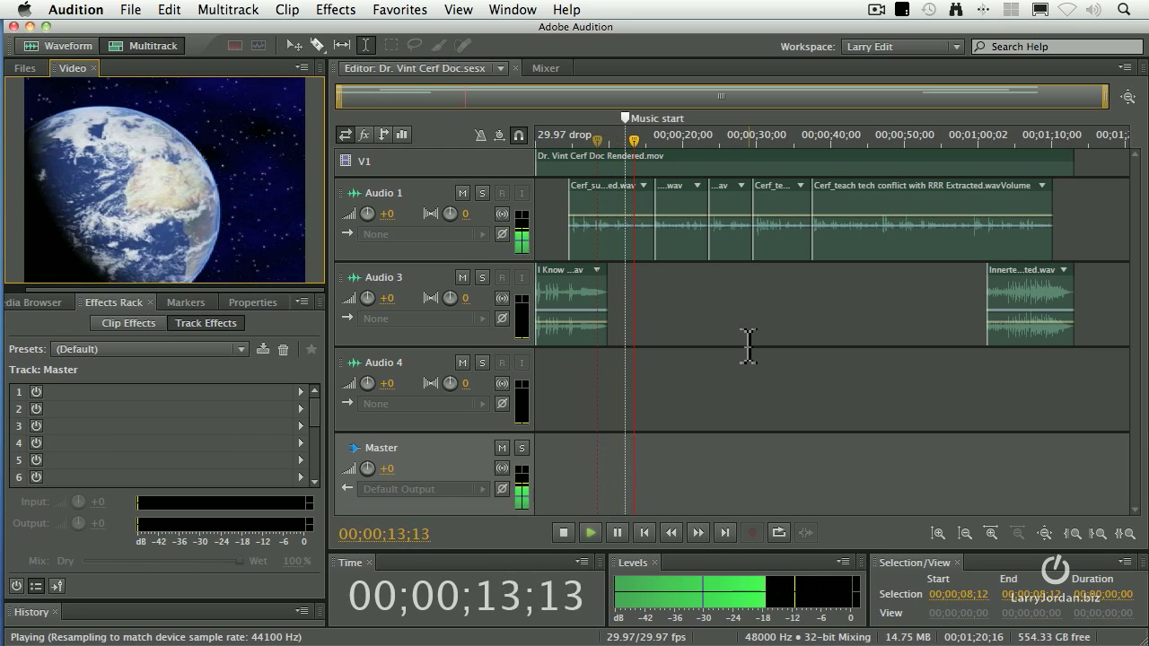
pyautogui.press('space')
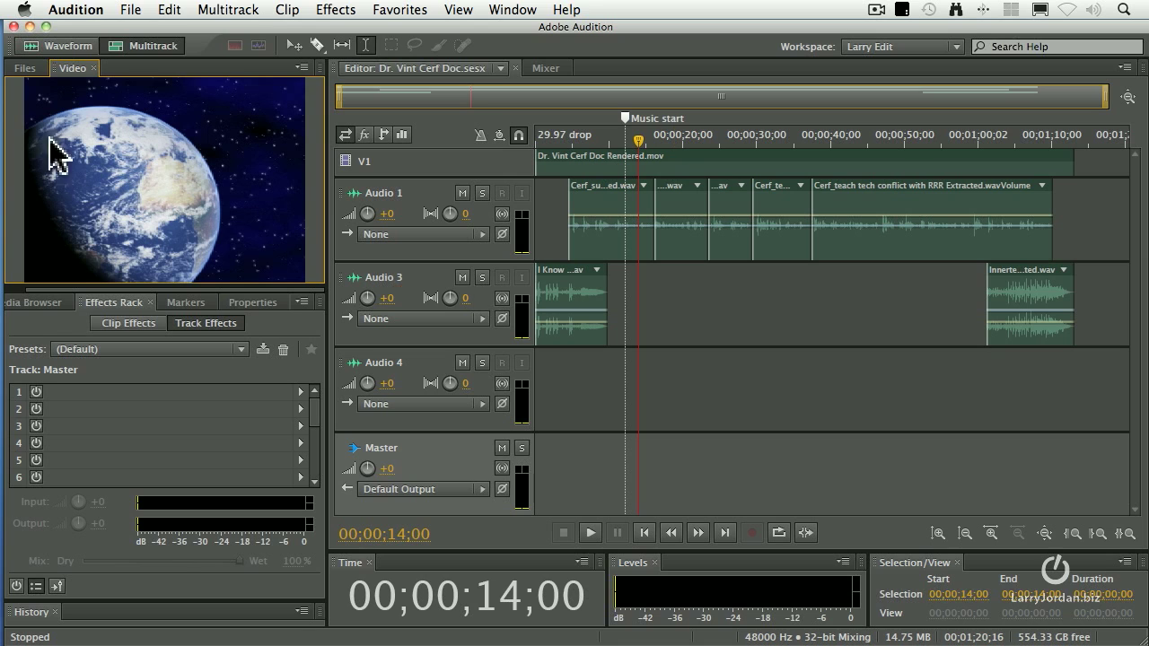
pyautogui.click(24, 68)
# - Look at the File > Import options, then close the menu without importing anything
pyautogui.click(119, 9)
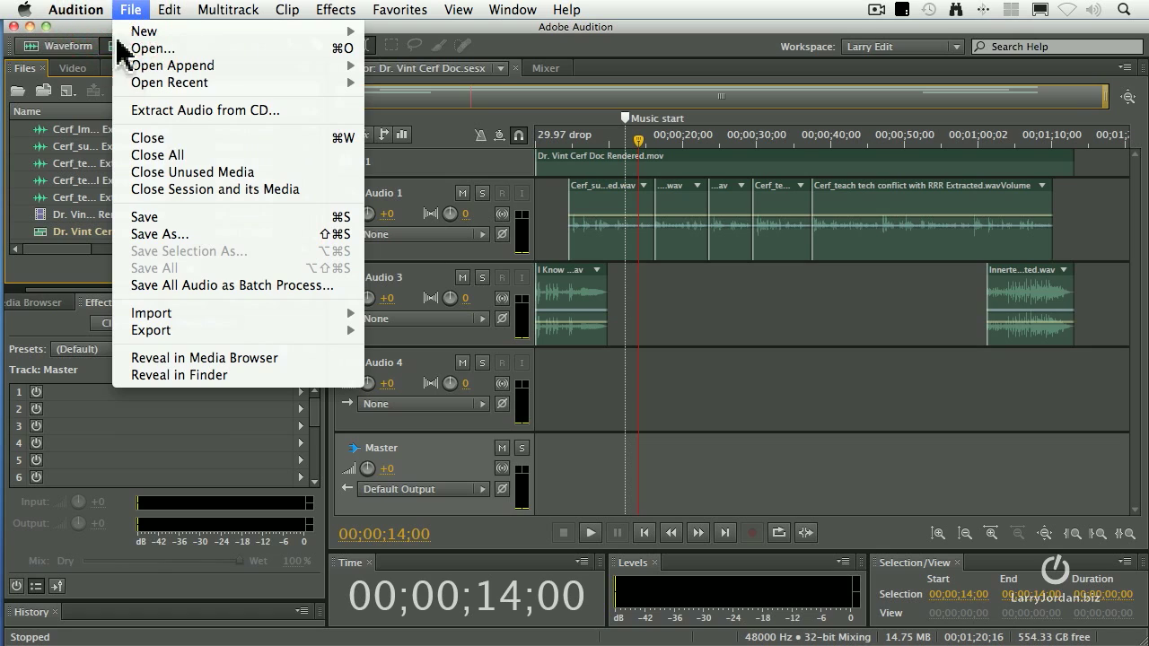
pyautogui.moveTo(186, 316)
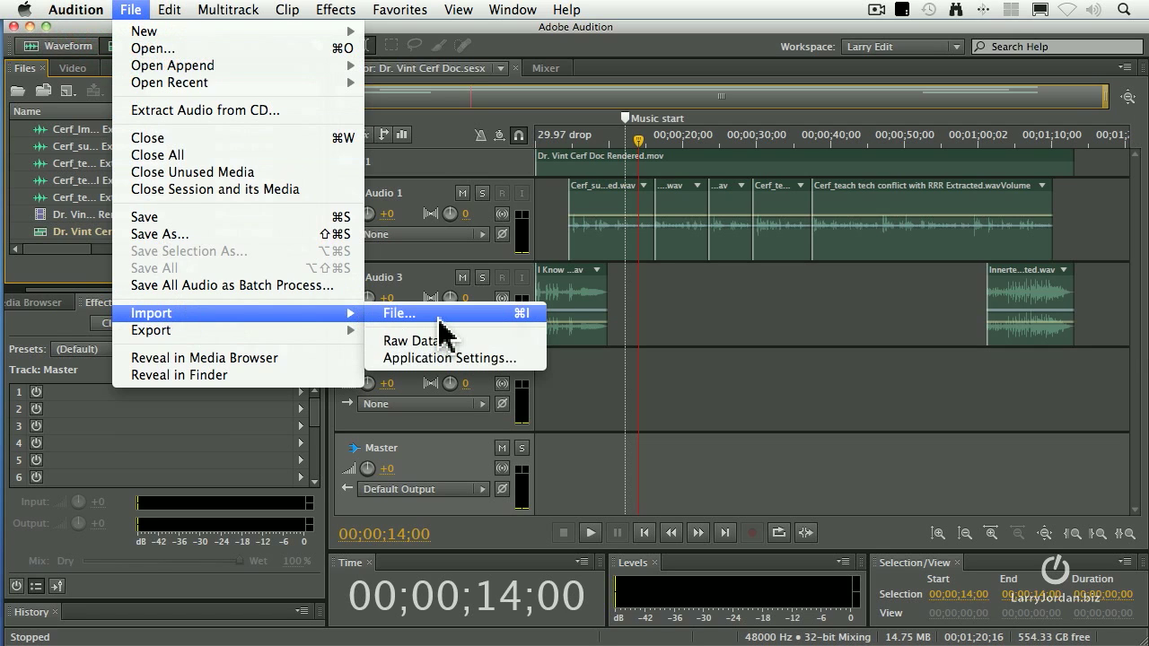
pyautogui.click(686, 346)
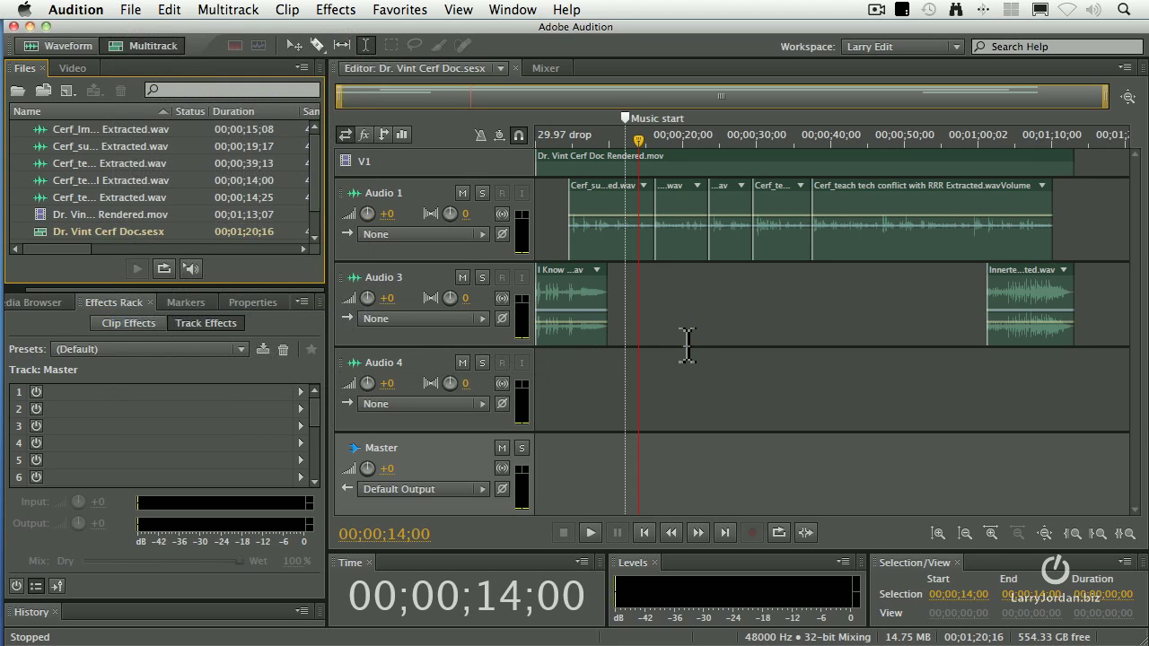
# - In the Media Browser, navigate to Macintosh HD > Users > webinars > Desktop
pyautogui.click(43, 303)
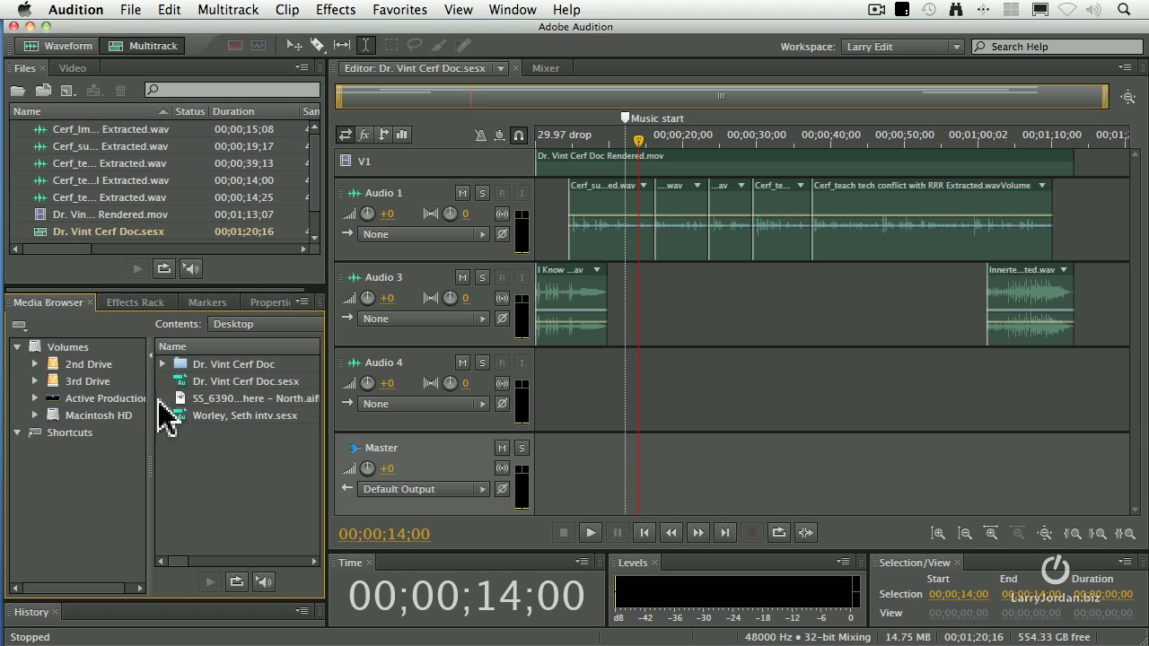
pyautogui.click(51, 415)
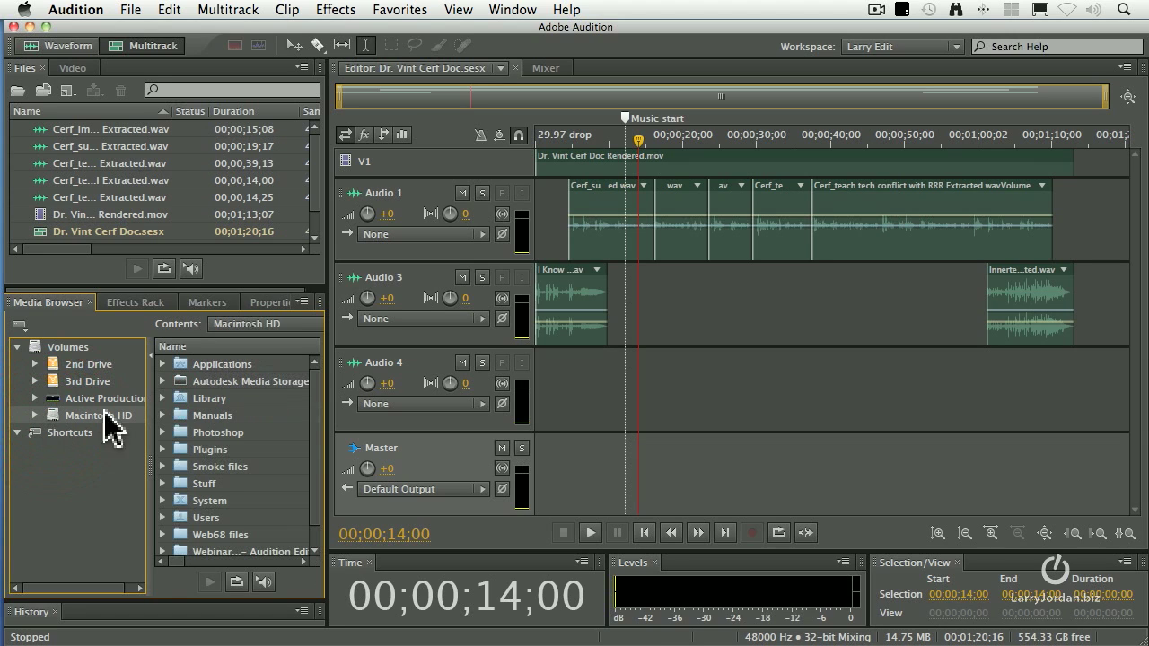
pyautogui.scroll(-1, 236, 408)
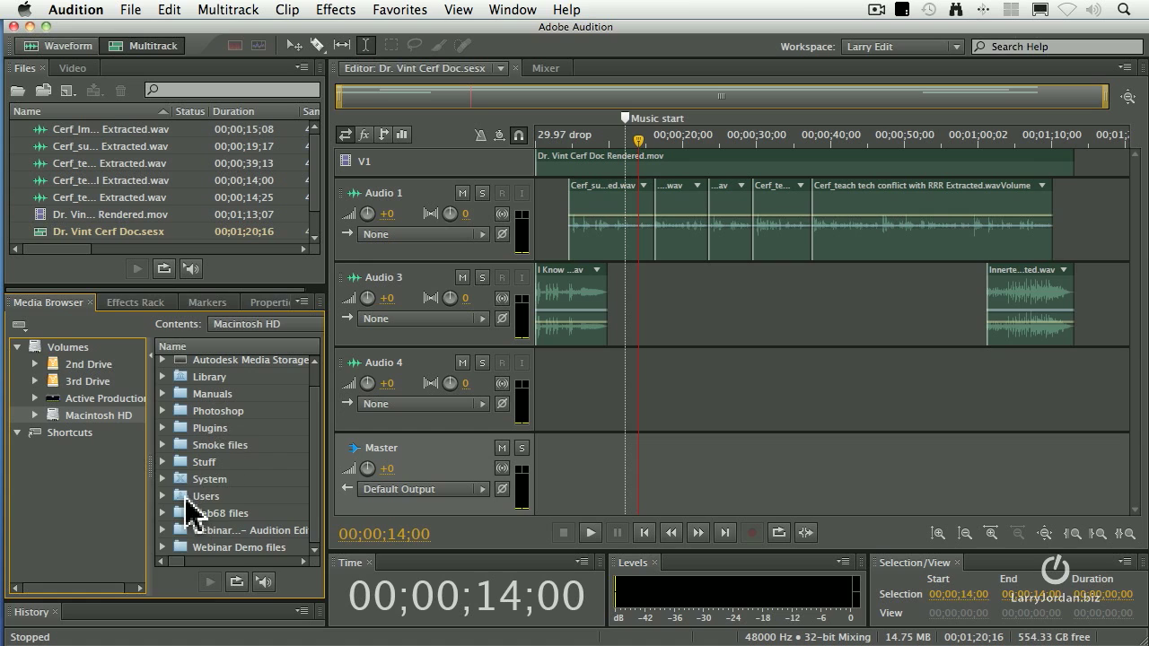
pyautogui.doubleClick(184, 499)
pyautogui.doubleClick(177, 399)
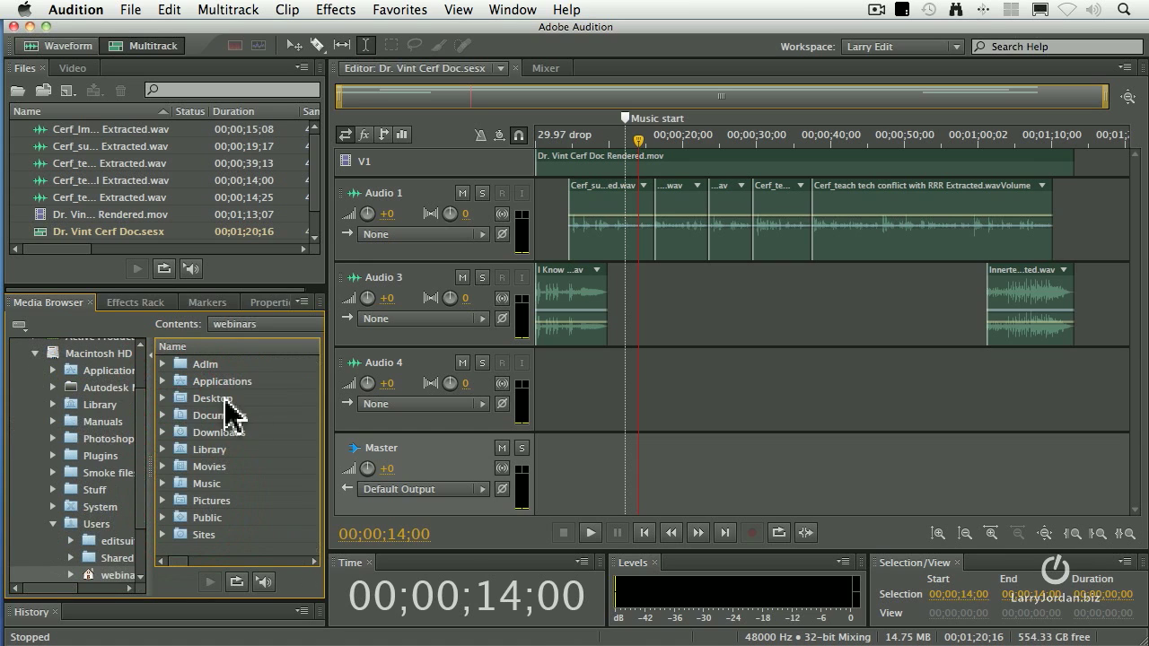
pyautogui.doubleClick(178, 398)
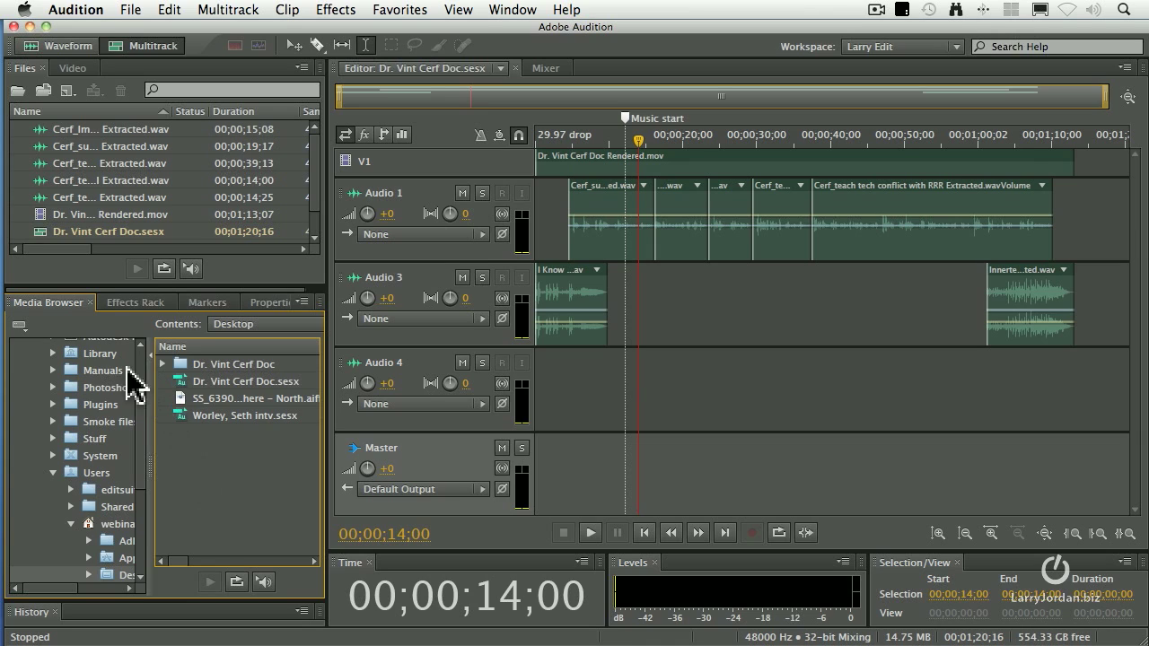
pyautogui.hscroll(2, 162, 536)
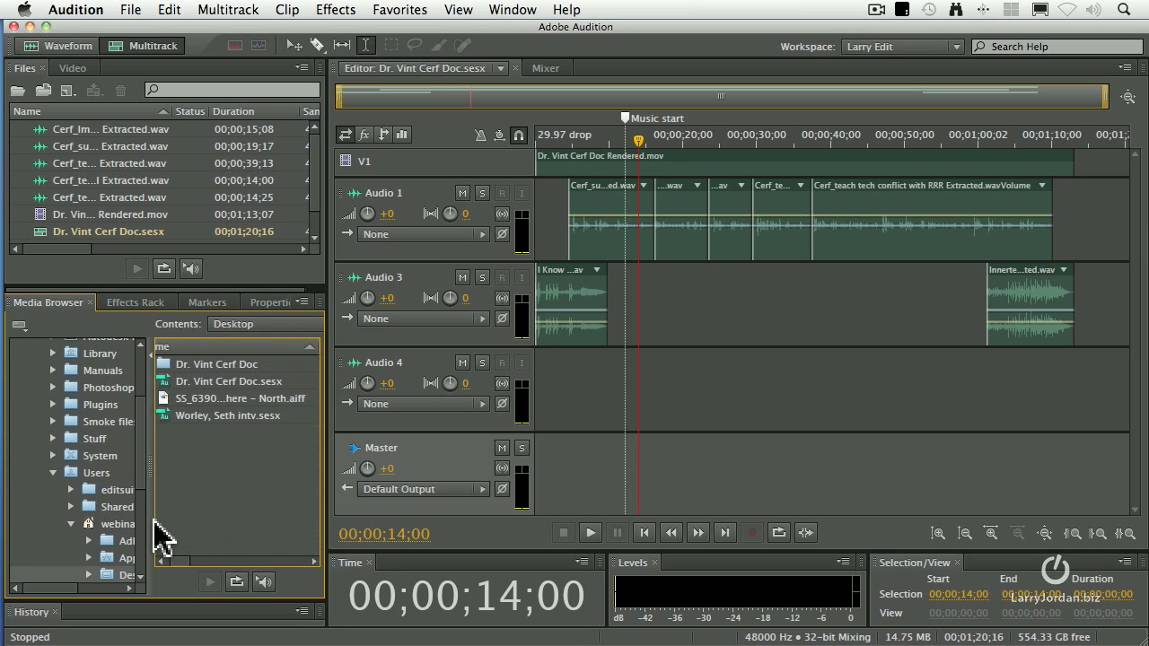
# - Maximize the Media Browser, add a Desktop shortcut, and collapse the Macintosh HD tree
pyautogui.press('`')
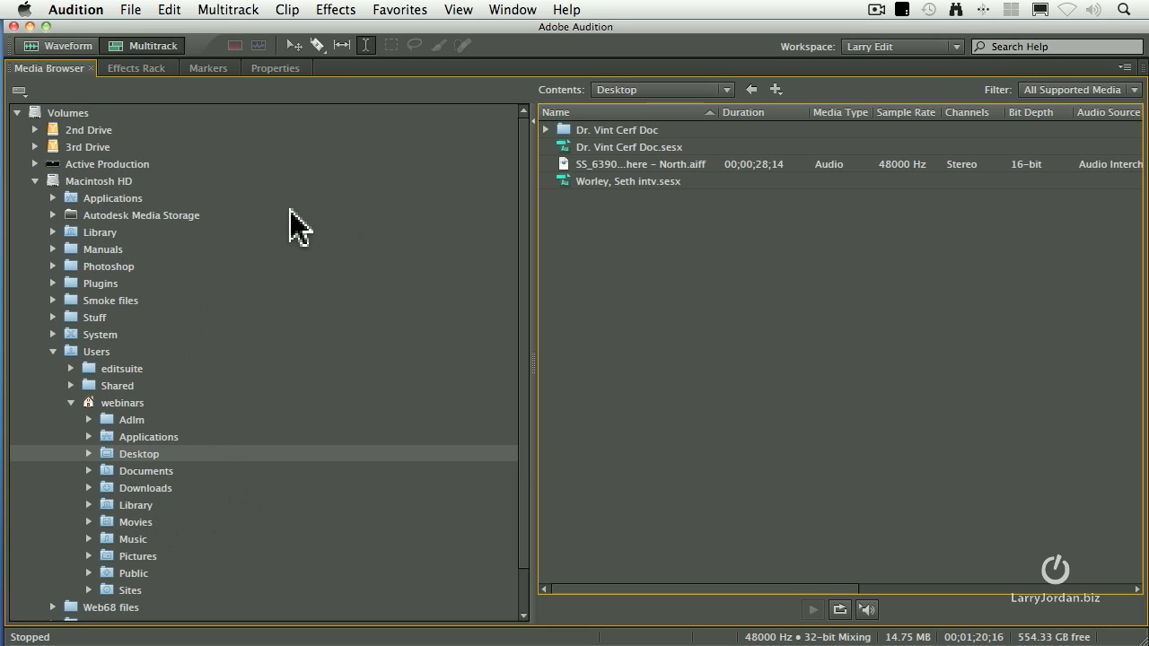
pyautogui.click(778, 90)
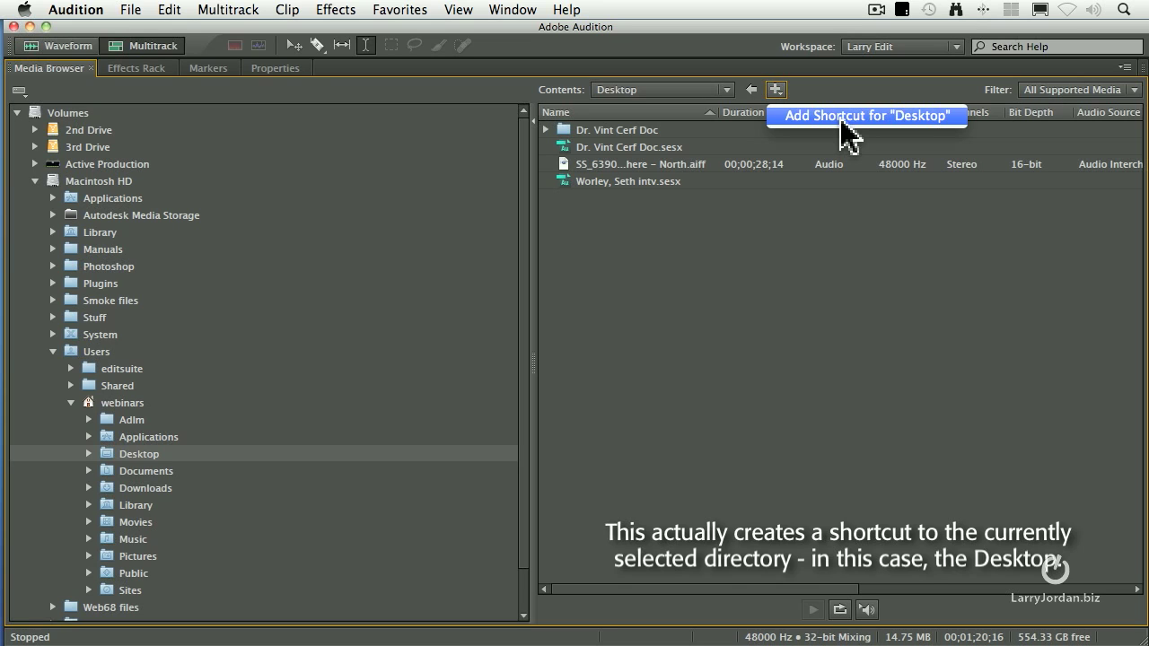
pyautogui.click(843, 118)
pyautogui.click(35, 181)
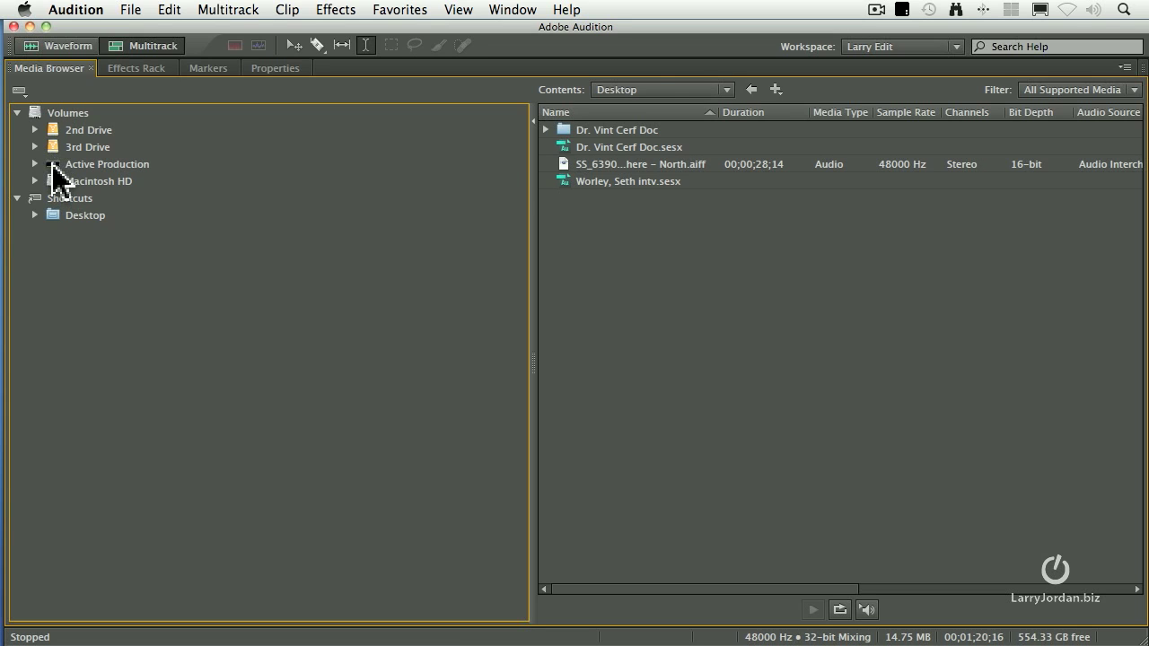
# - Go to Active Production > Source Media and add it as a Media Browser shortcut
pyautogui.click(53, 166)
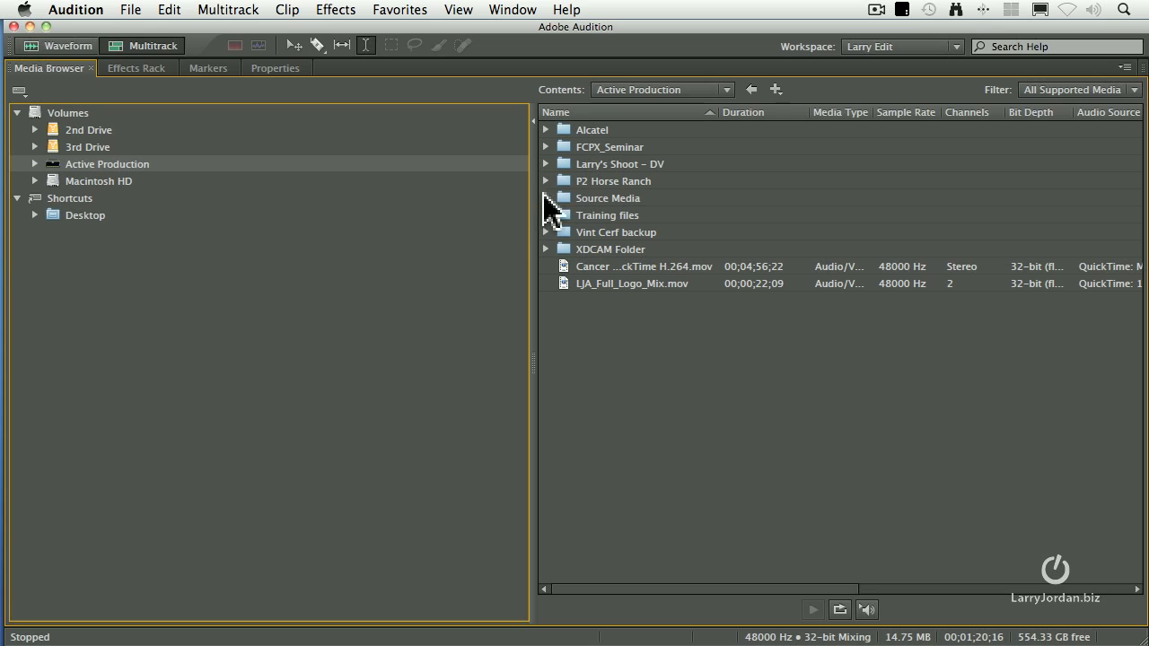
pyautogui.doubleClick(565, 198)
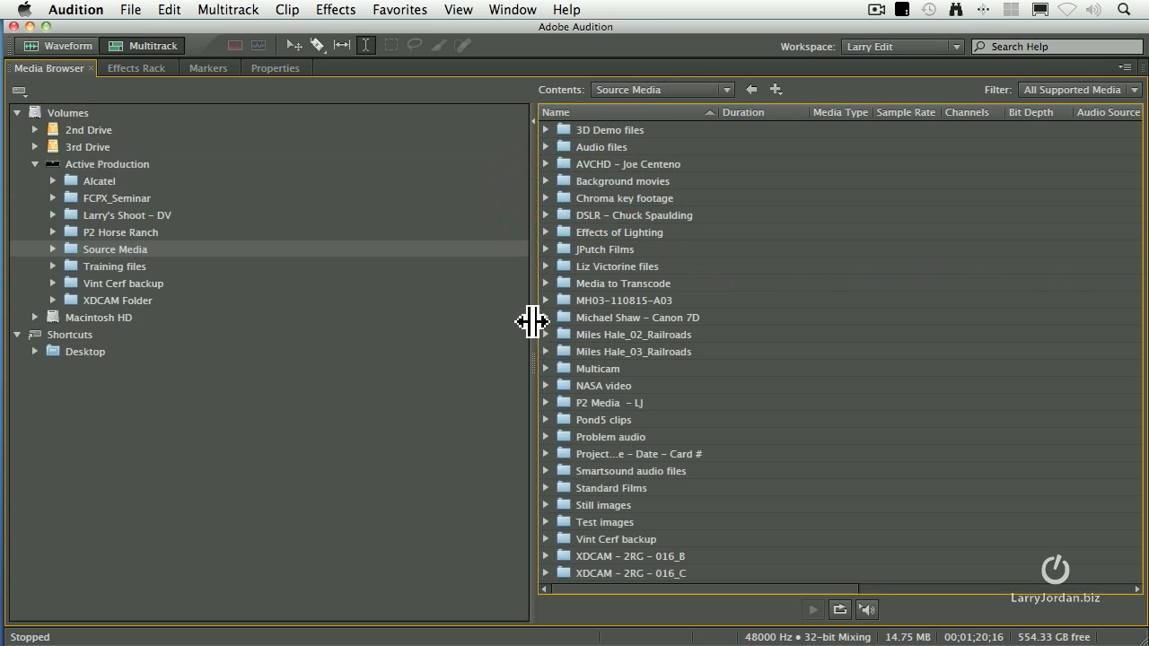
pyautogui.hscroll(5, 770, 161)
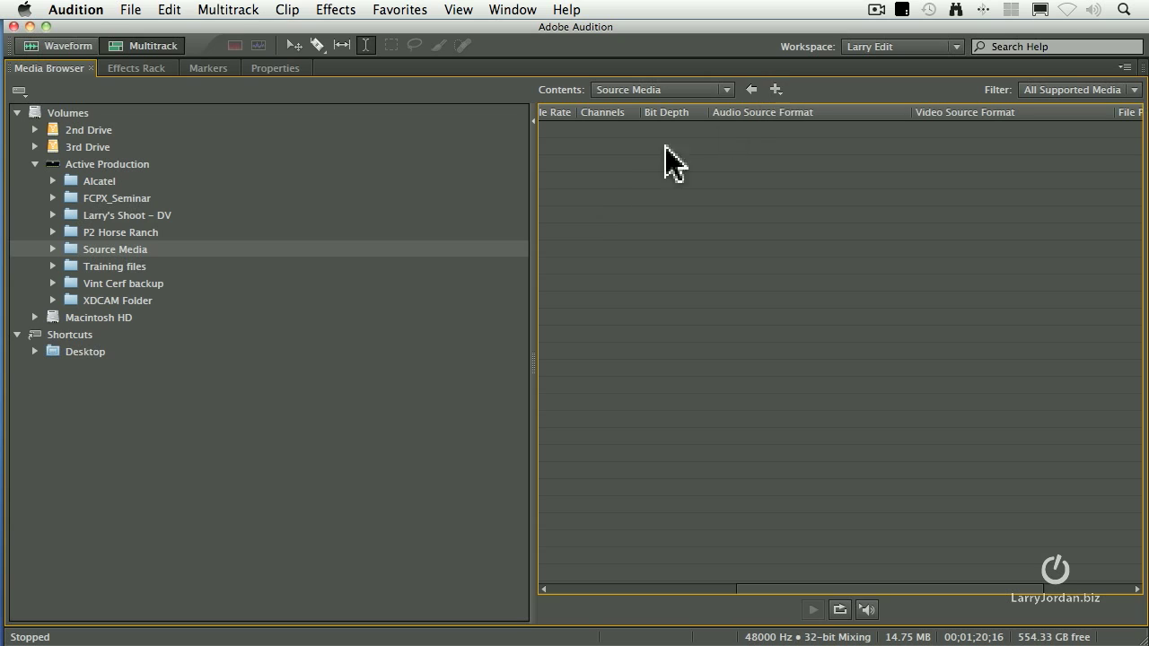
pyautogui.click(849, 125)
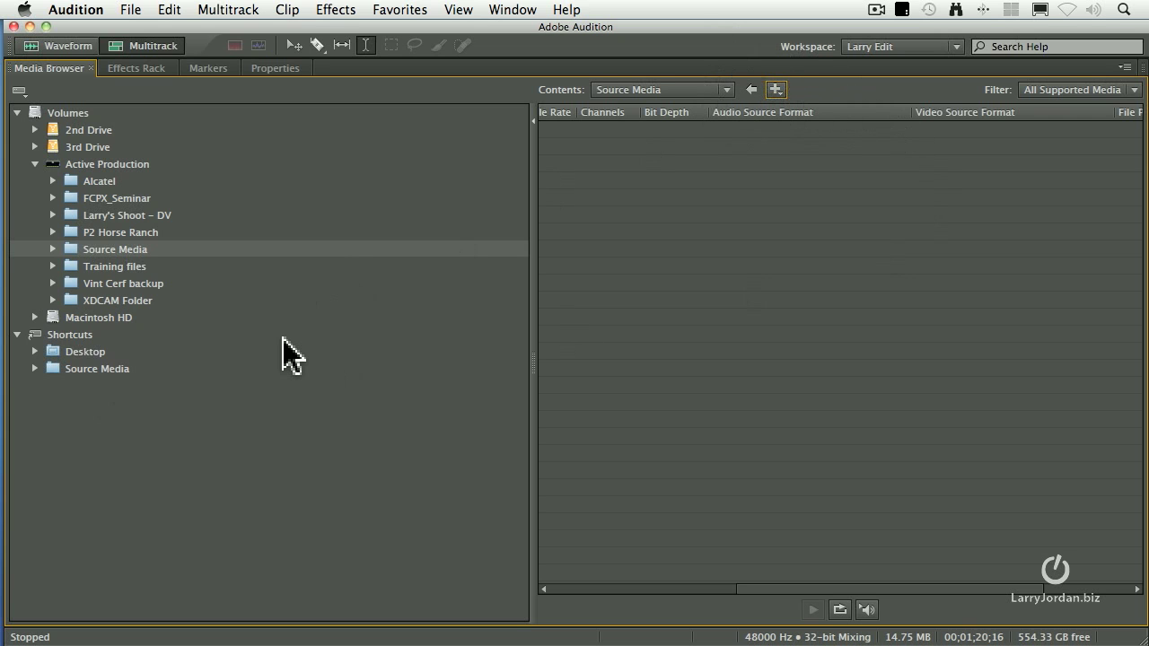
# - Restore the normal workspace, collapse Active Production, and show Desktop through its shortcut
pyautogui.press('`')
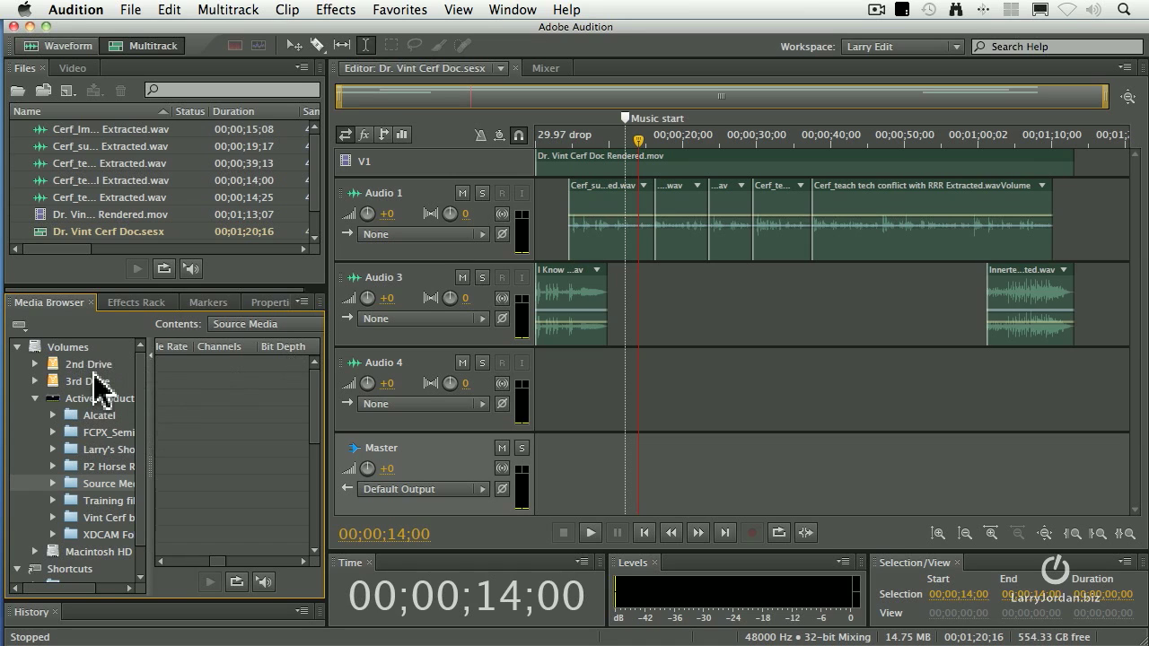
pyautogui.click(35, 398)
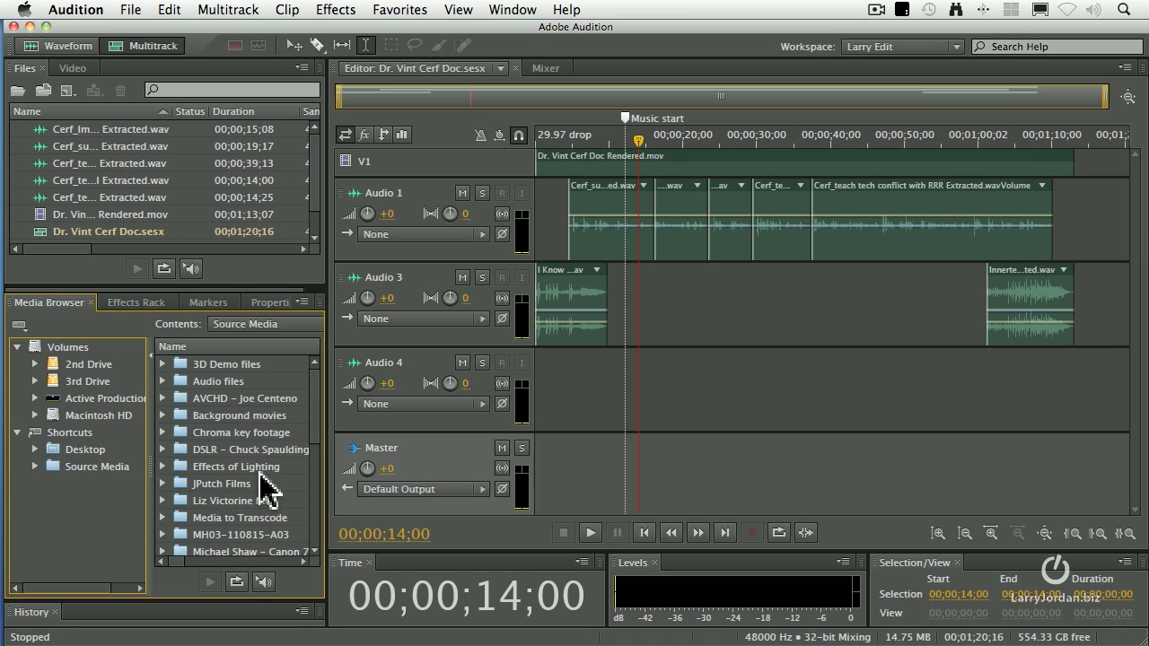
pyautogui.click(54, 451)
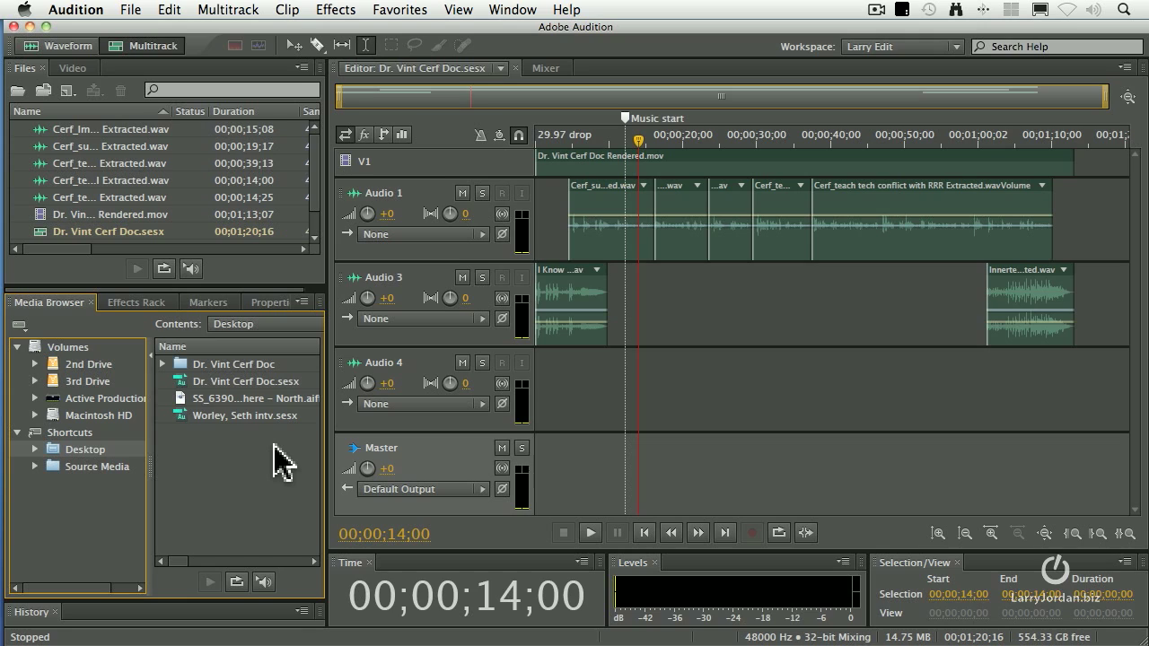
# - Select the Desktop AIFF music file and preview it
pyautogui.click(185, 398)
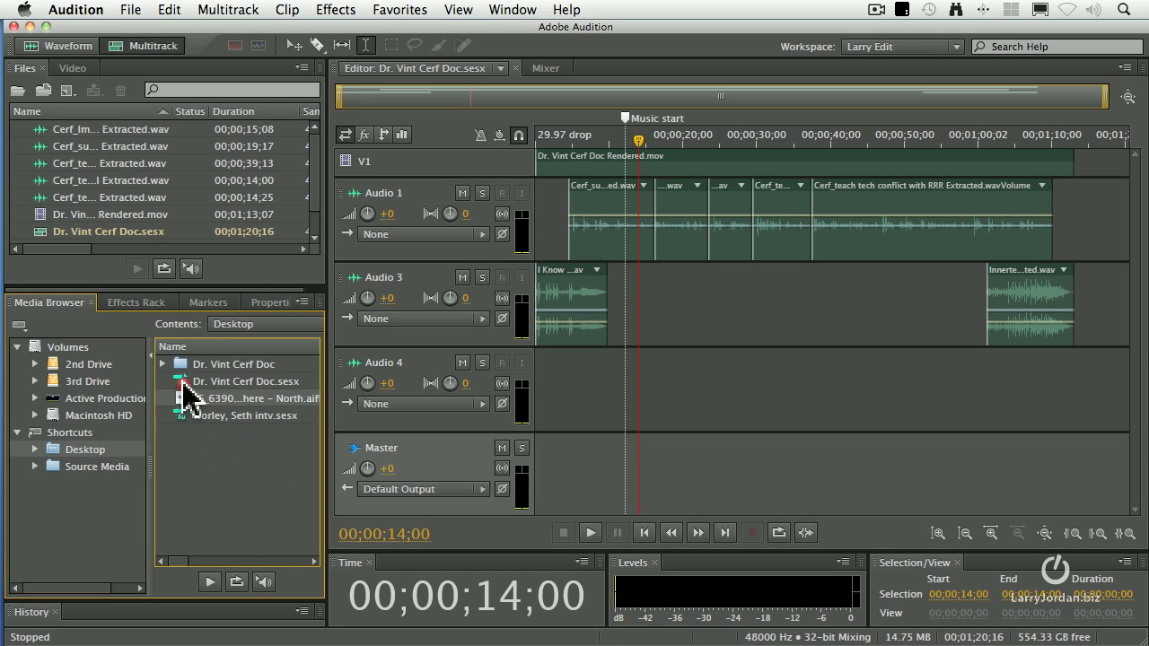
pyautogui.moveTo(185, 398)
pyautogui.mouseDown()
pyautogui.moveTo(193, 220)
pyautogui.moveTo(188, 403)
pyautogui.mouseUp()
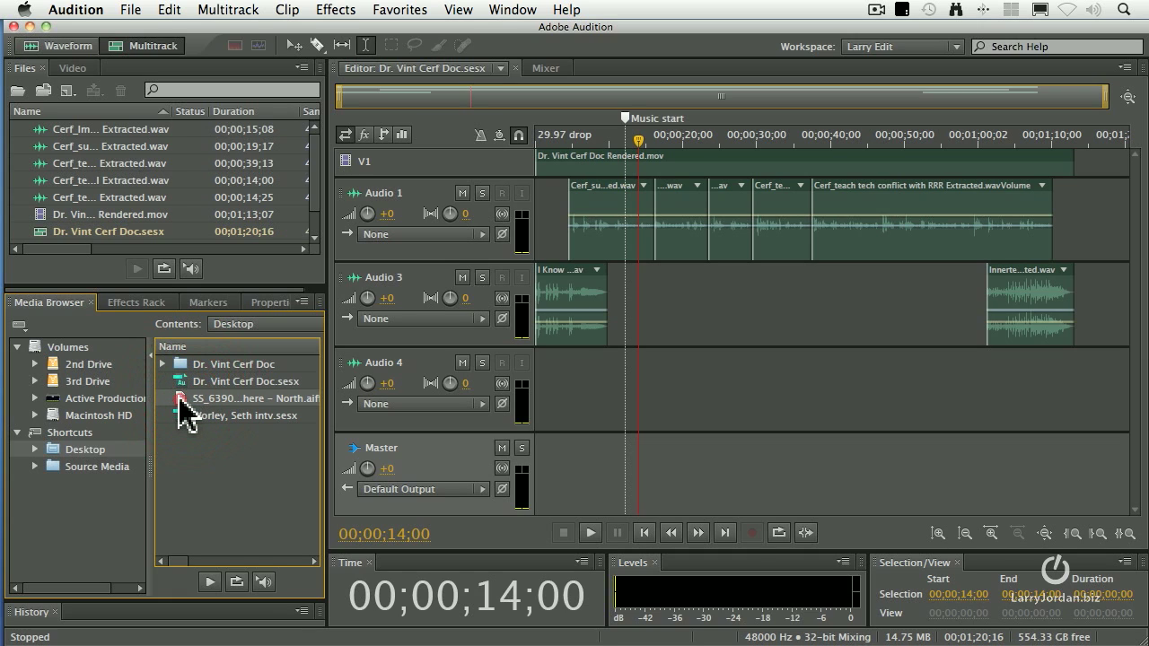
pyautogui.click(209, 582)
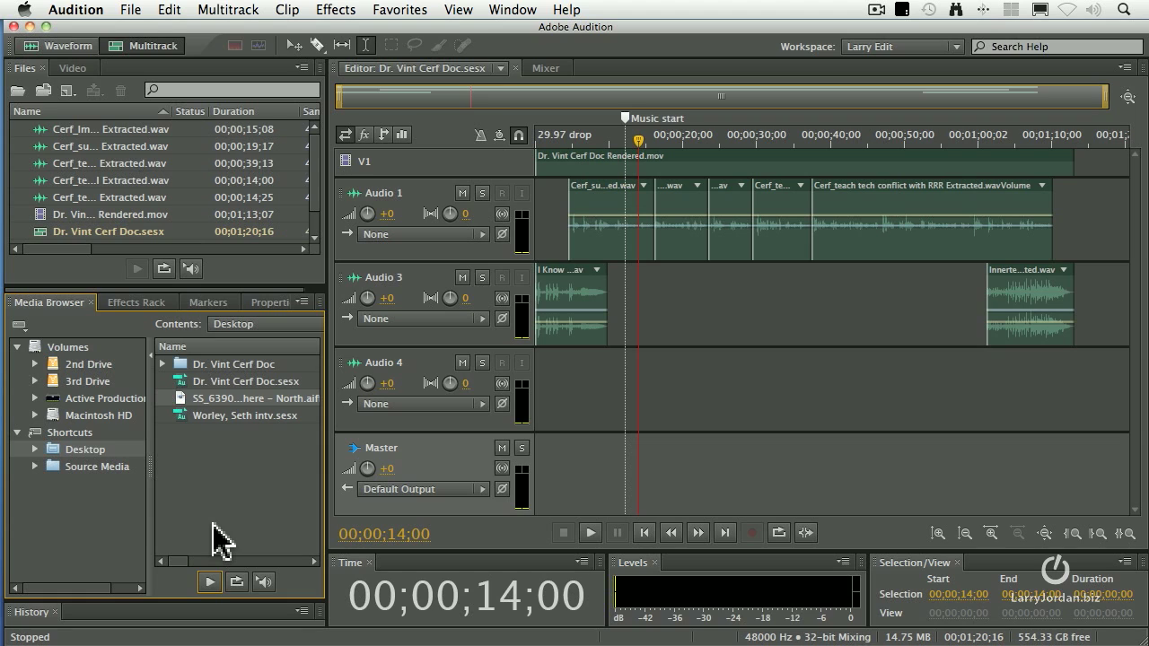
# - Drop the SS_63908 The 6 To Nowhere – North AIFF onto Audio 4 and move it near 00;00;22
pyautogui.moveTo(183, 398); pyautogui.dragTo(699, 396)
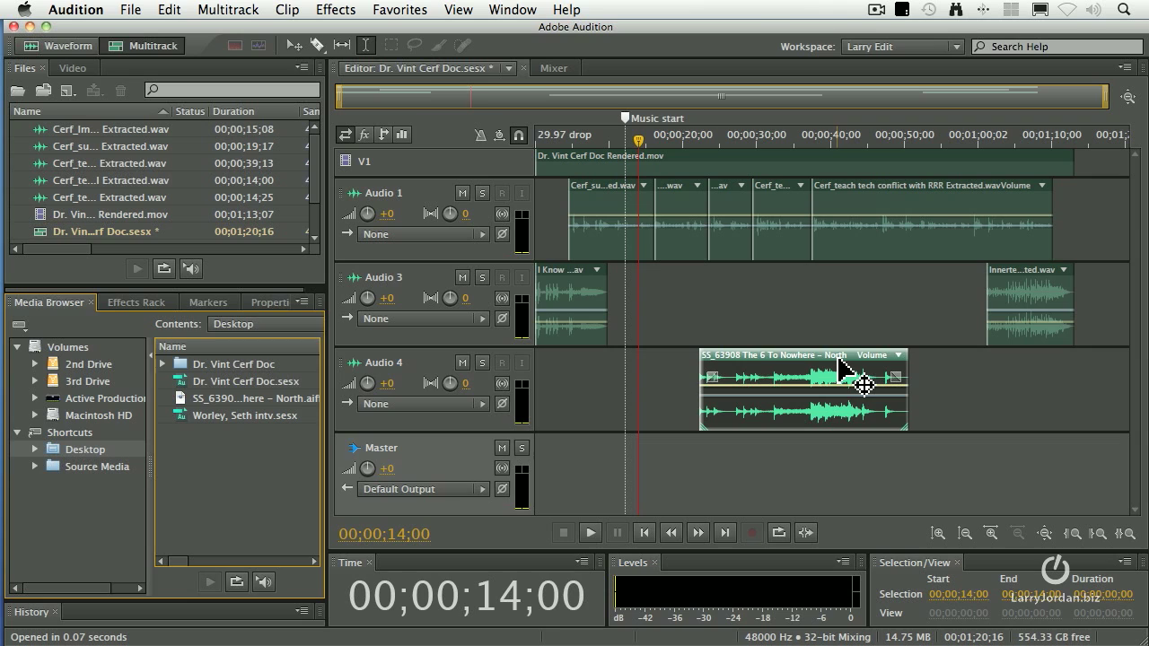
pyautogui.moveTo(838, 356); pyautogui.dragTo(767, 359)
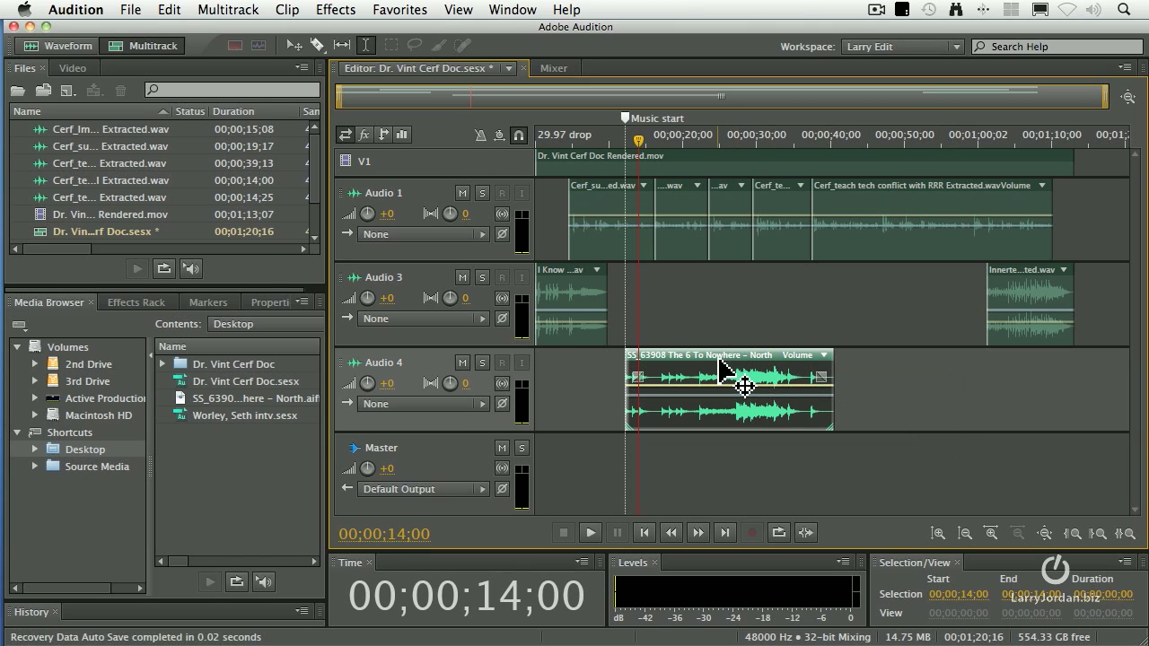
pyautogui.moveTo(718, 366); pyautogui.dragTo(792, 364)
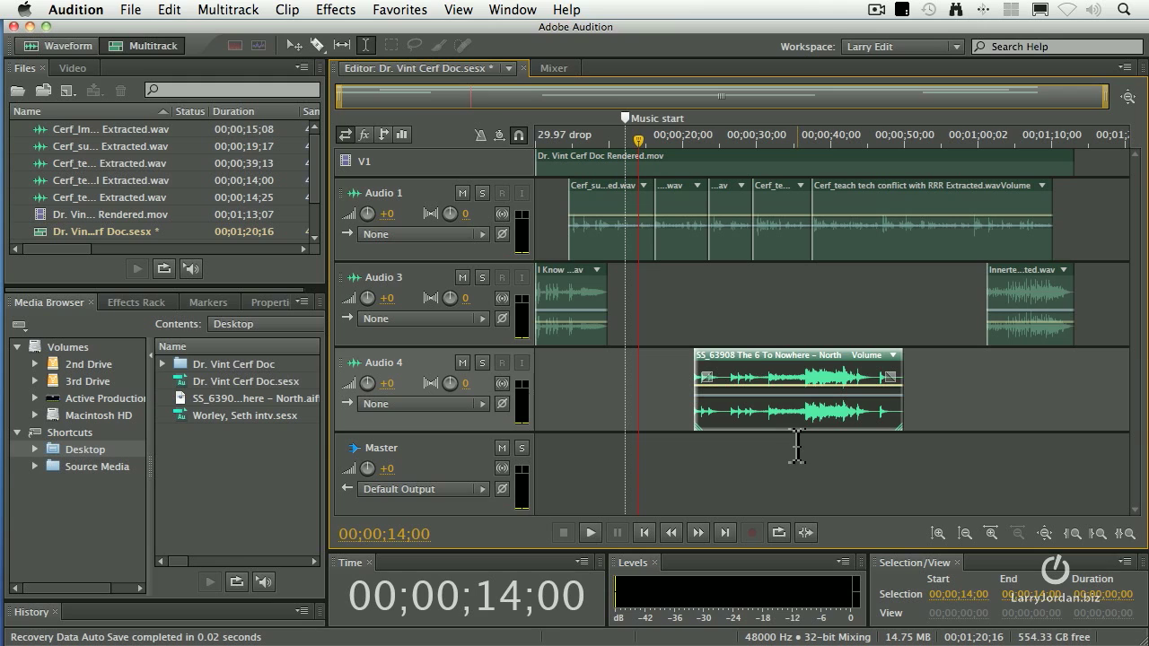
pyautogui.press('v')
pyautogui.moveTo(802, 377)
pyautogui.mouseDown()
pyautogui.moveTo(784, 380)
pyautogui.moveTo(800, 371)
pyautogui.mouseUp()
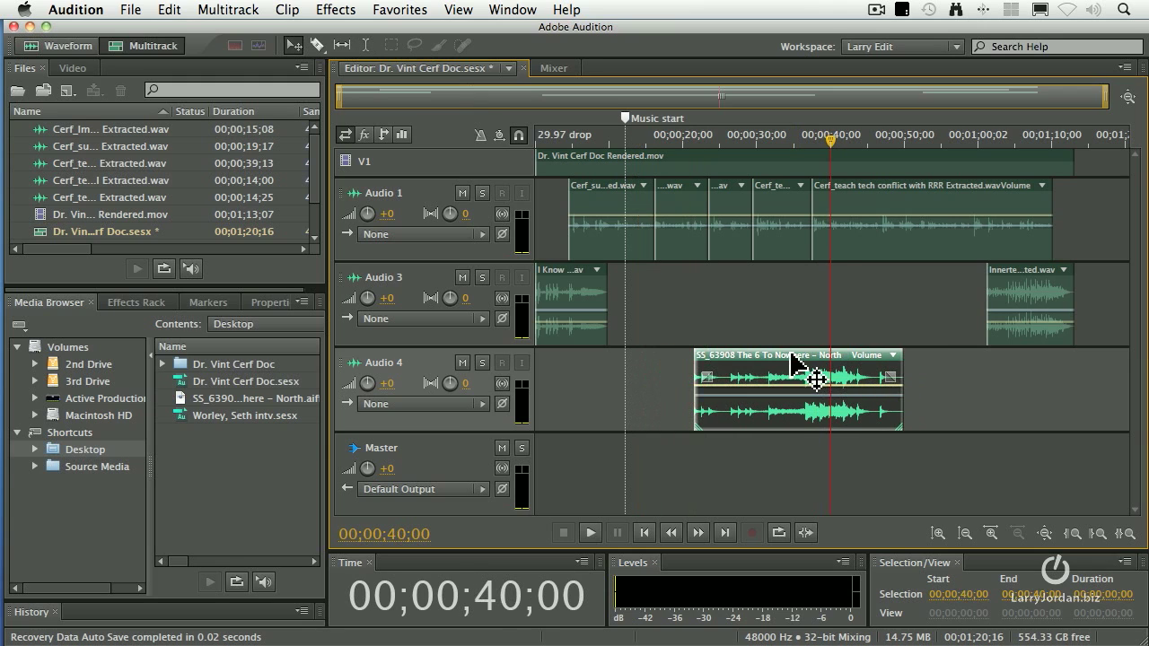
pyautogui.moveTo(815, 431); pyautogui.dragTo(801, 386)
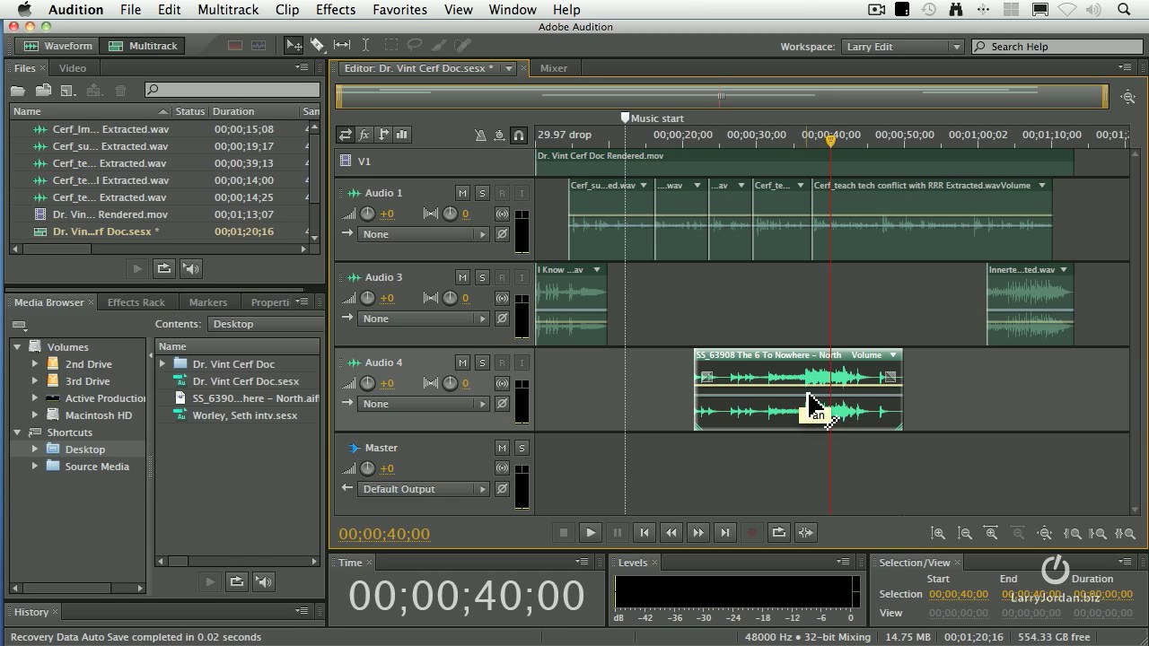
# - Drag the SS_63908 clip on Audio 4 left so its start snaps to Music start
pyautogui.moveTo(813, 409); pyautogui.dragTo(813, 384)
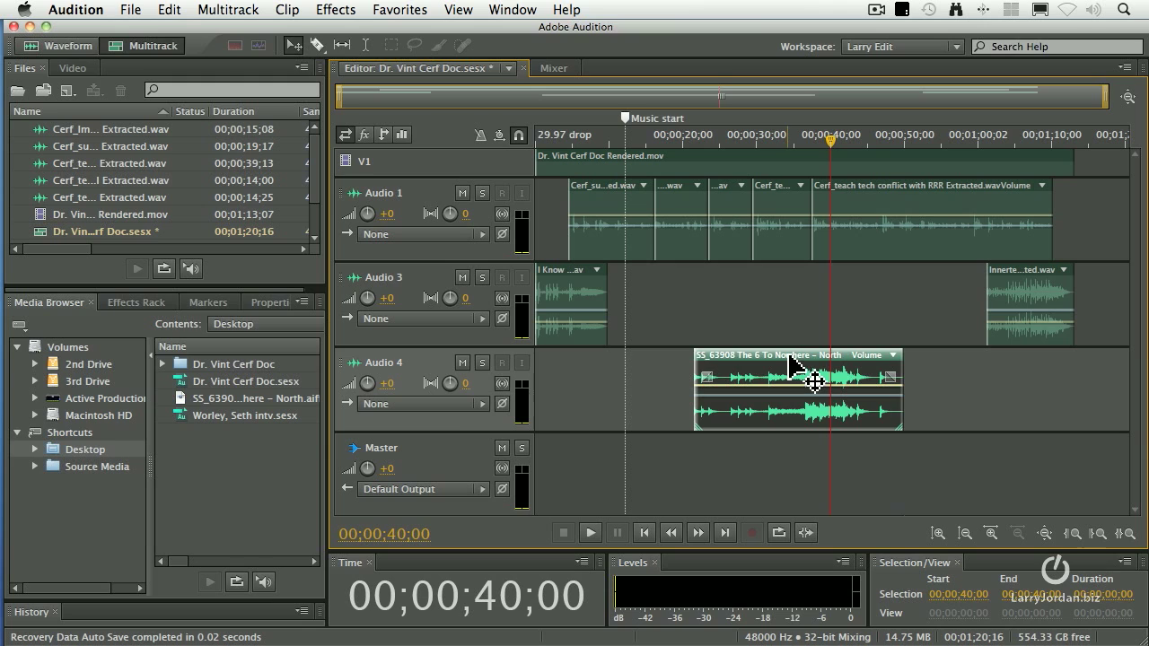
pyautogui.moveTo(797, 364)
pyautogui.mouseDown()
pyautogui.moveTo(762, 368)
pyautogui.moveTo(813, 359)
pyautogui.moveTo(794, 363)
pyautogui.moveTo(781, 410)
pyautogui.moveTo(748, 415)
pyautogui.moveTo(806, 415)
pyautogui.moveTo(734, 431)
pyautogui.mouseUp()
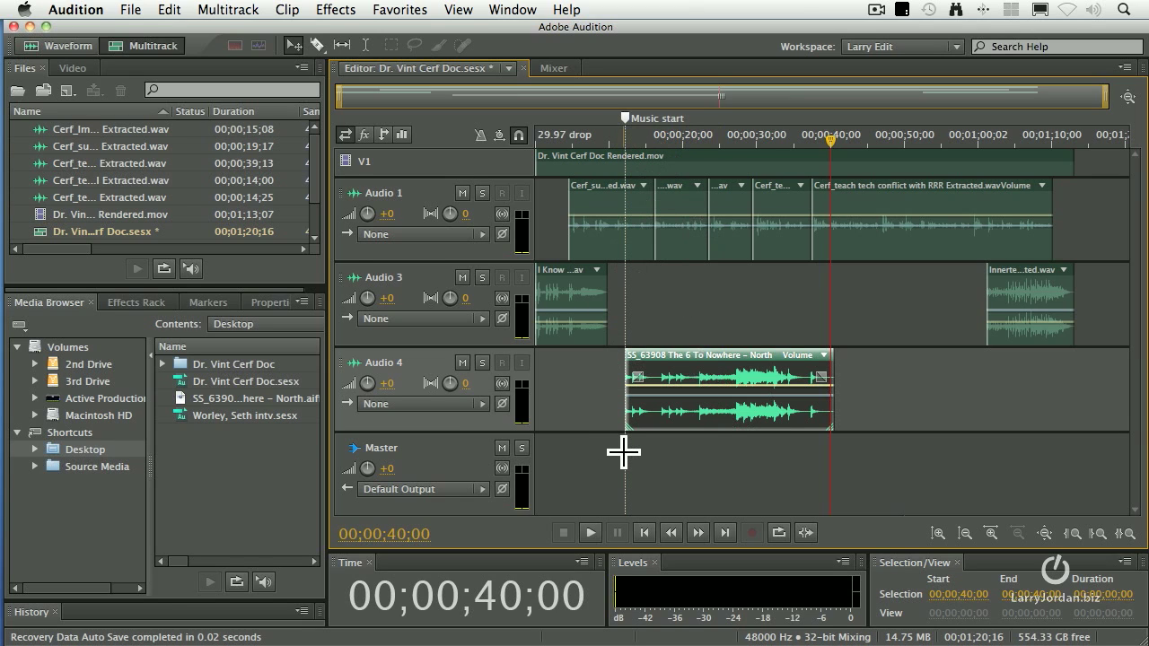